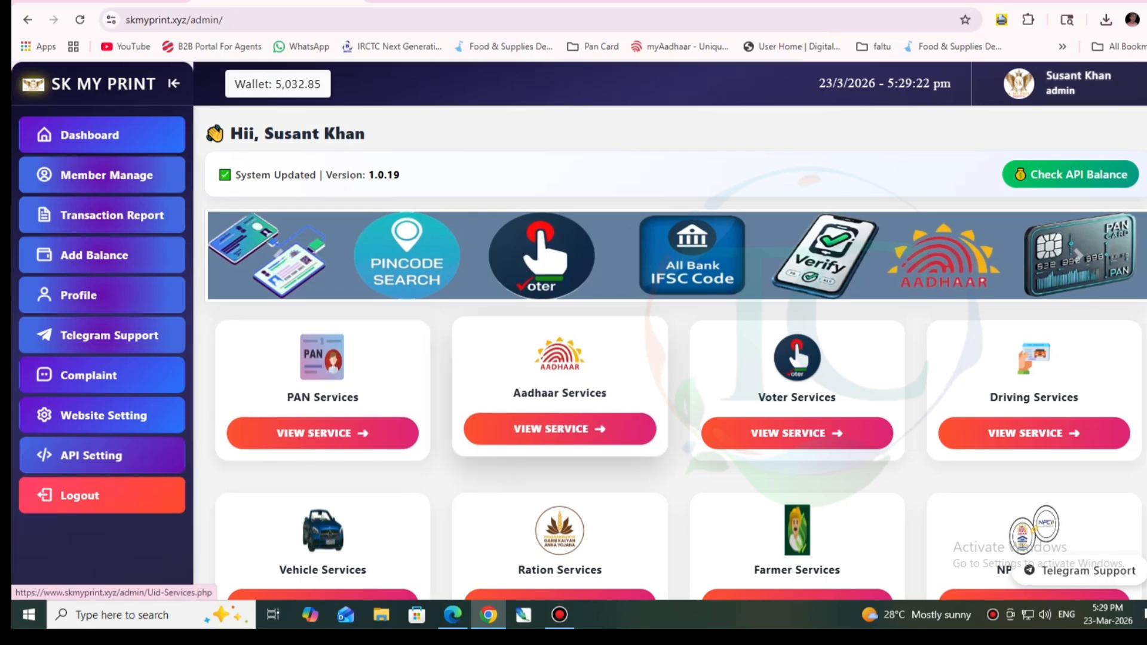
Look over the dashboard's services, then open the list of all members and look through it.
{"action": "scroll", "coordinate": [797, 342], "scroll_direction": "down", "scroll_amount": 5}
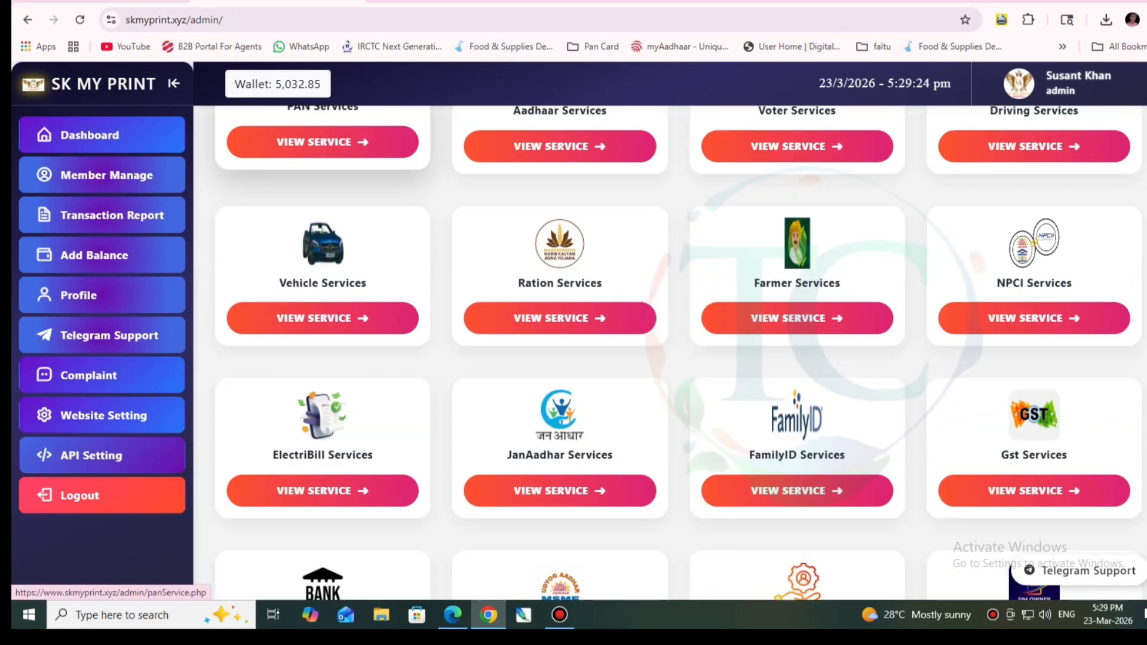
{"action": "scroll", "coordinate": [796, 342], "scroll_direction": "up", "scroll_amount": 5}
{"action": "left_click", "coordinate": [106, 175]}
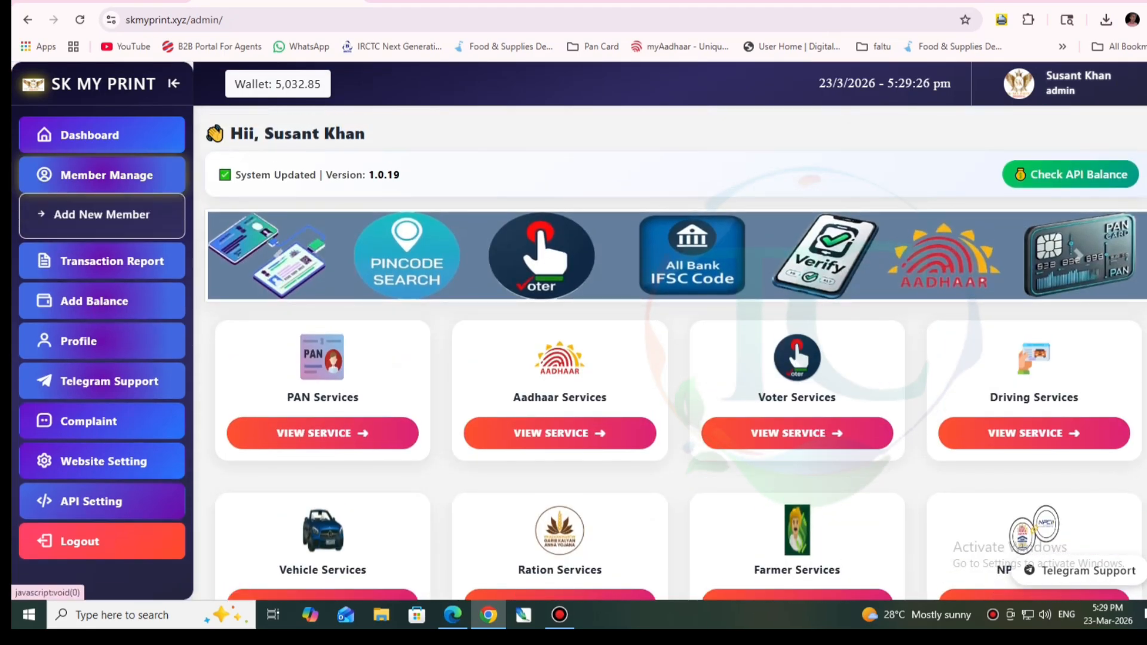
{"action": "left_click", "coordinate": [97, 252]}
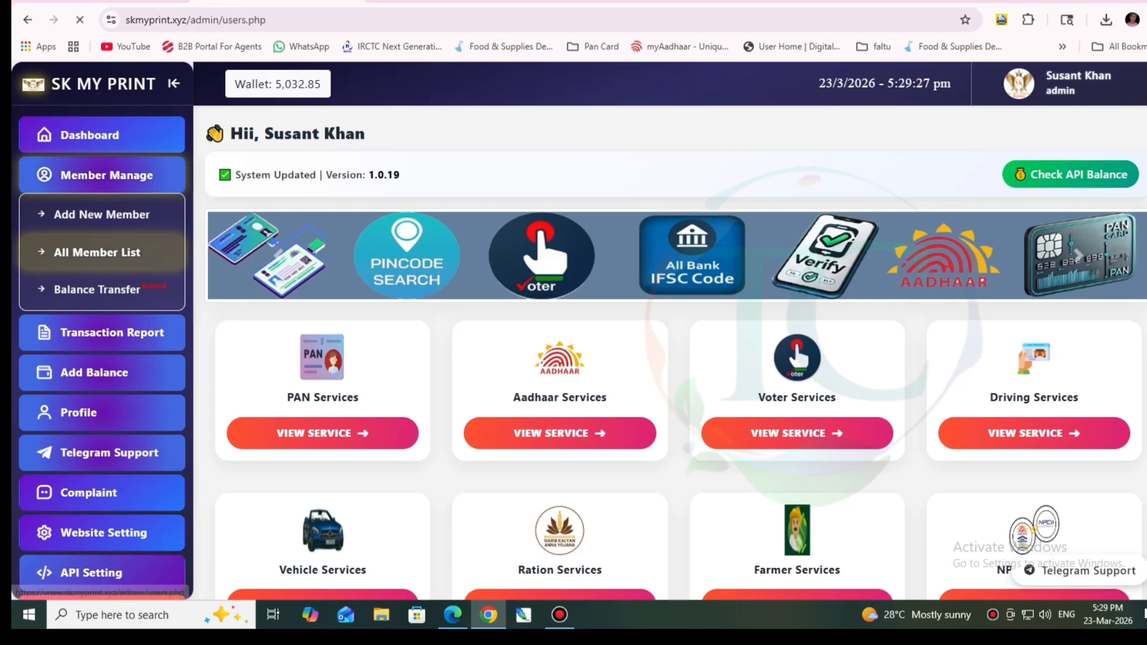
{"action": "scroll", "coordinate": [797, 342], "scroll_direction": "down", "scroll_amount": 5}
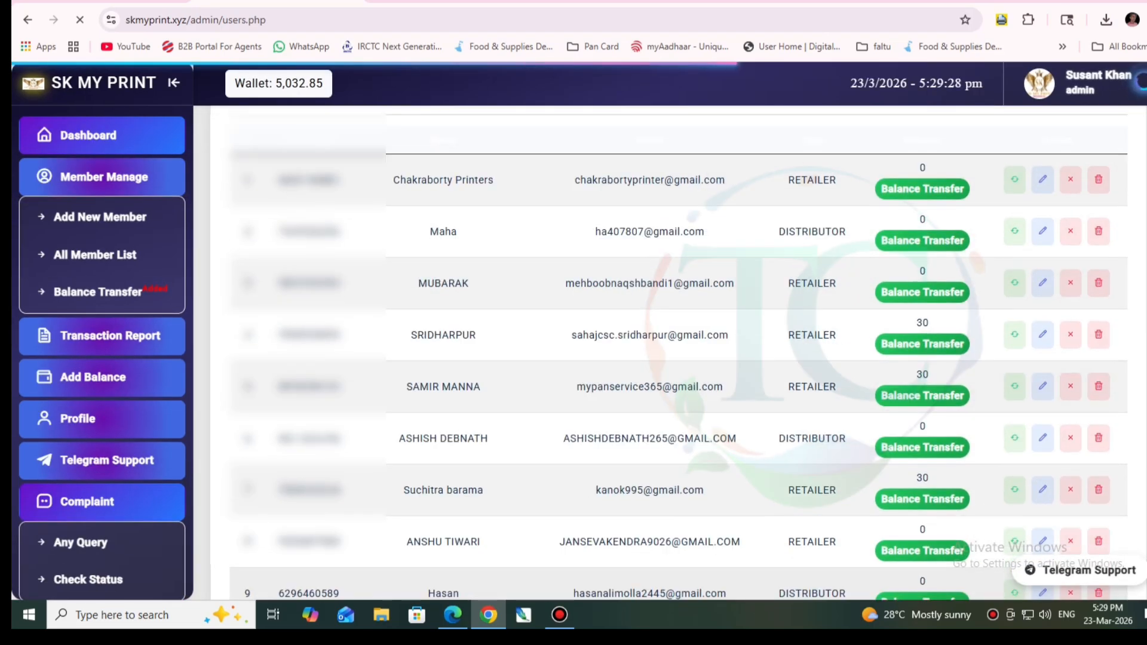
{"action": "scroll", "coordinate": [669, 352], "scroll_direction": "down", "scroll_amount": 5}
{"action": "scroll", "coordinate": [102, 198], "scroll_direction": "up", "scroll_amount": 6}
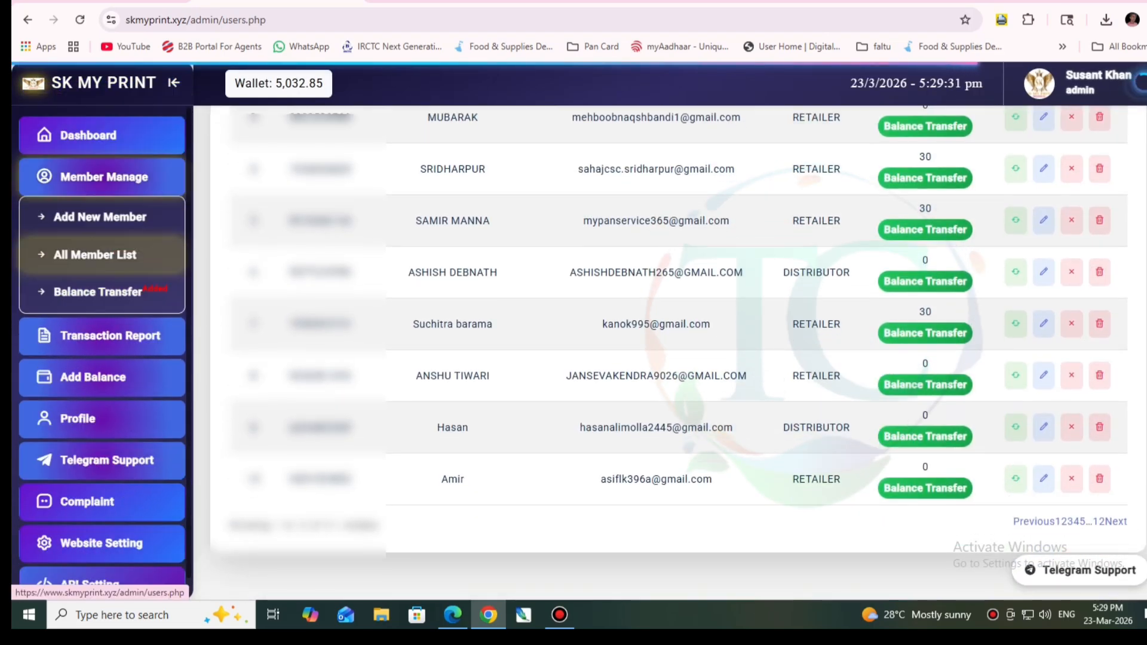
Open PAN Services from the dashboard, review the services offered and return to the dashboard.
{"action": "left_click", "coordinate": [88, 136]}
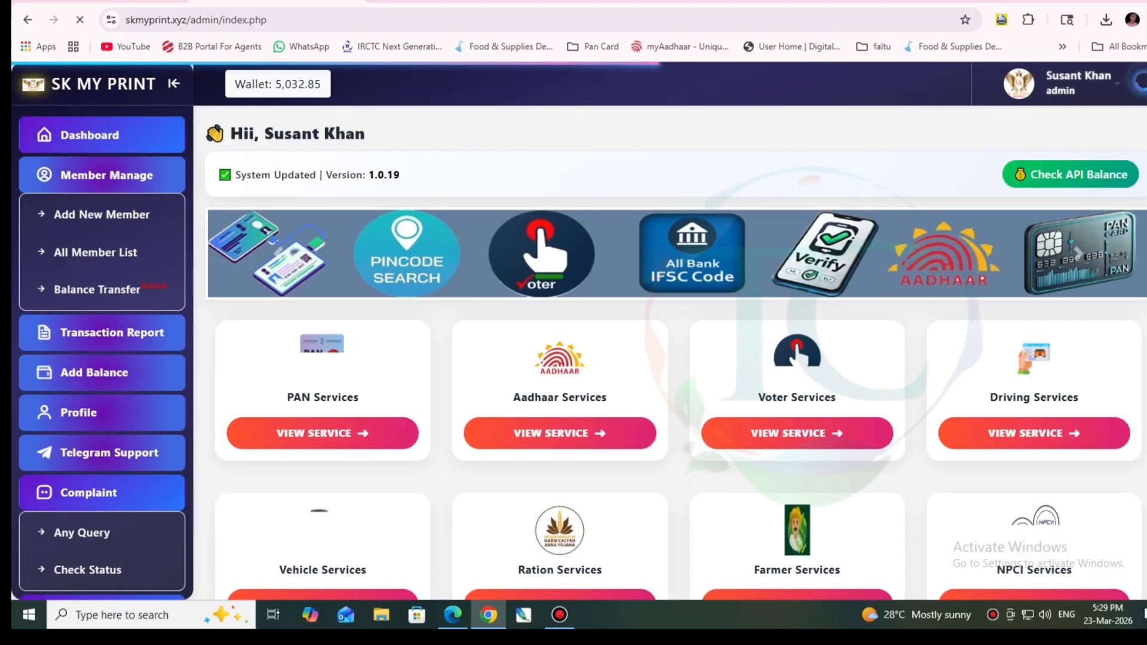
{"action": "left_click", "coordinate": [323, 428]}
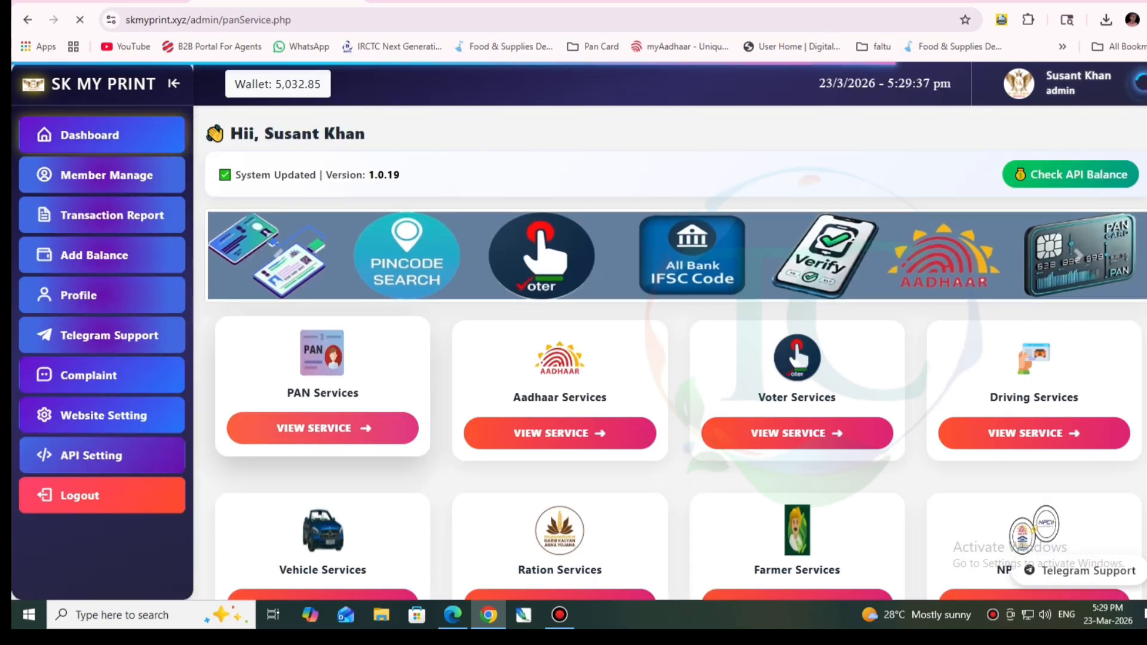
{"action": "scroll", "coordinate": [260, 179], "scroll_direction": "up", "scroll_amount": 1}
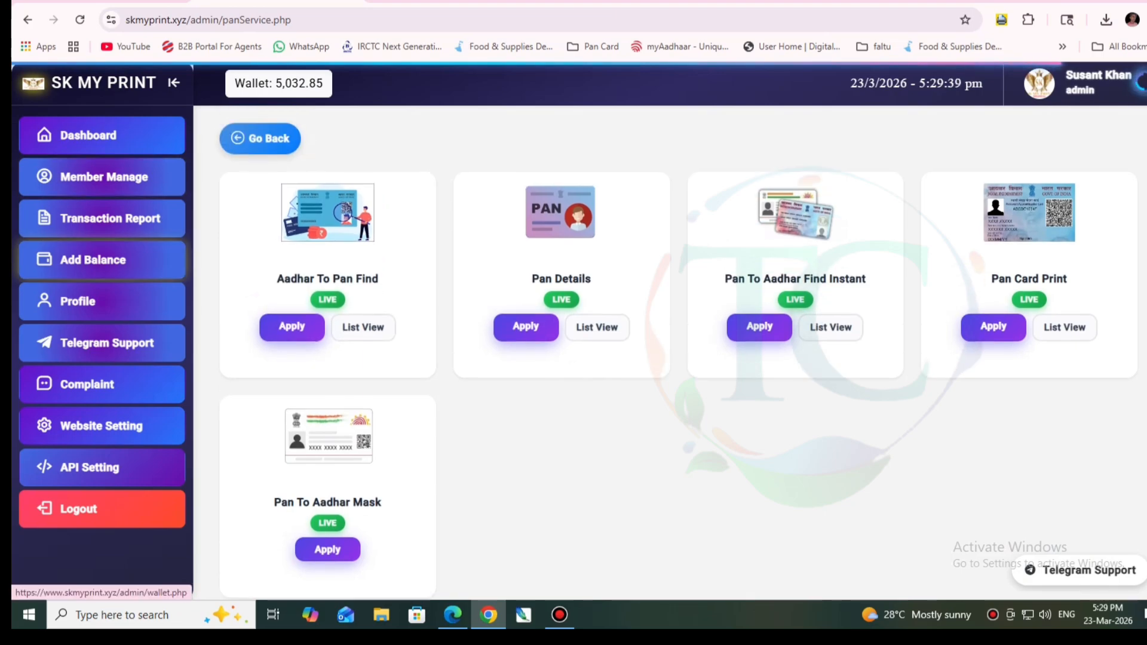
{"action": "left_click", "coordinate": [260, 136]}
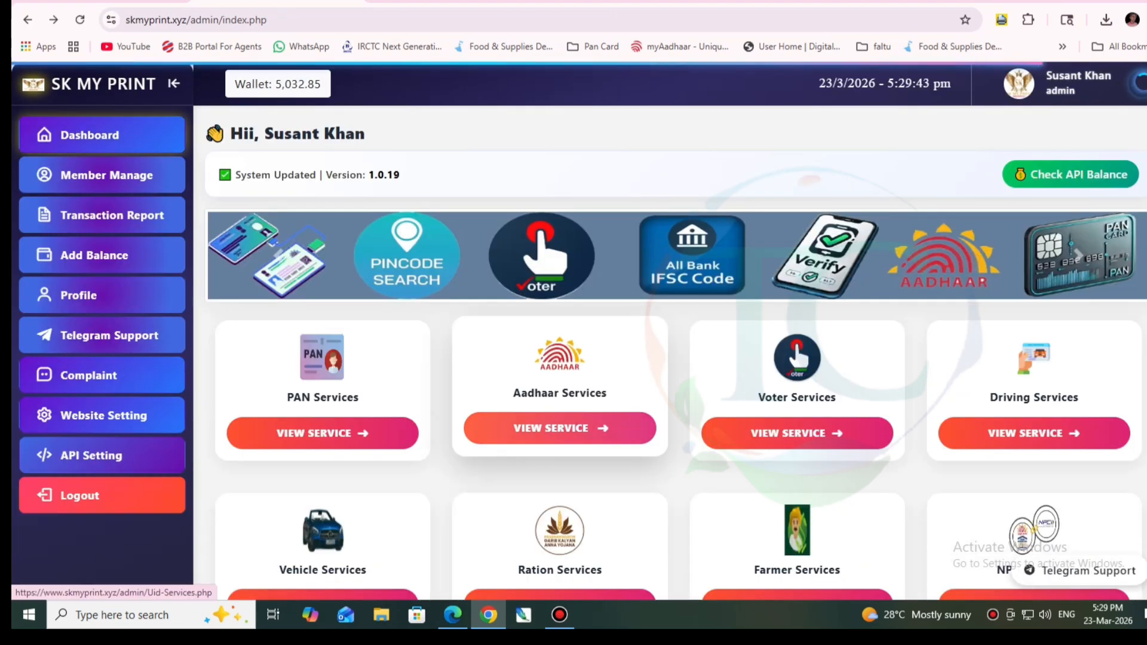
Open Aadhaar Services, look through the services offered and return to the dashboard.
{"action": "left_click", "coordinate": [560, 427]}
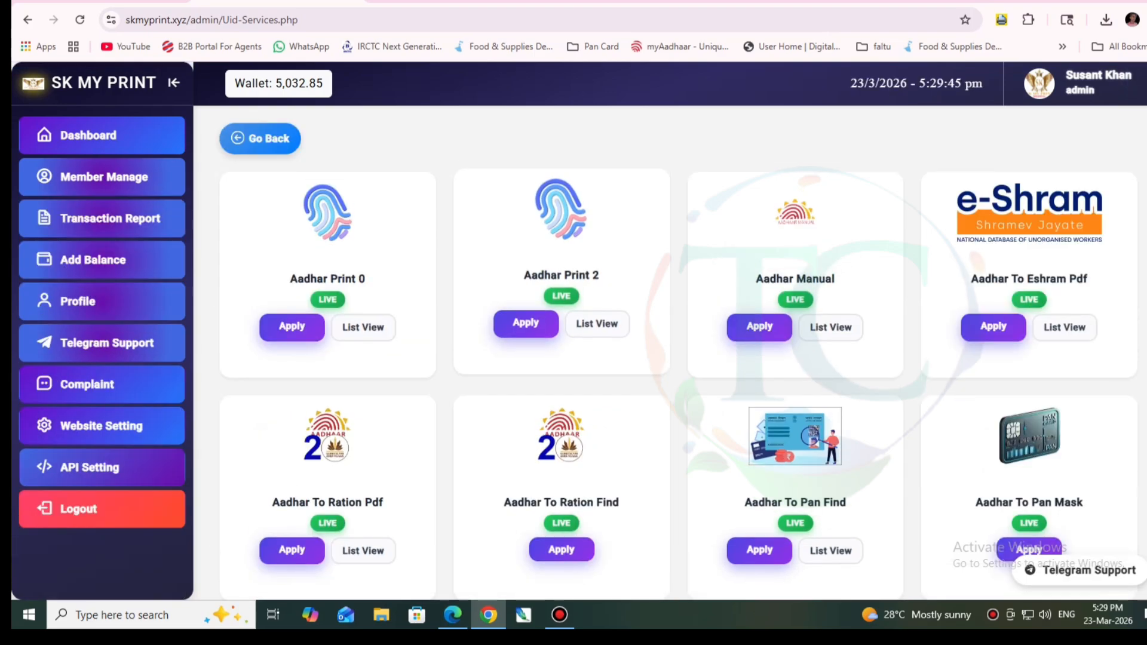
{"action": "scroll", "coordinate": [717, 274], "scroll_direction": "down", "scroll_amount": 3}
{"action": "scroll", "coordinate": [681, 287], "scroll_direction": "up", "scroll_amount": 2}
{"action": "scroll", "coordinate": [597, 311], "scroll_direction": "up", "scroll_amount": 2}
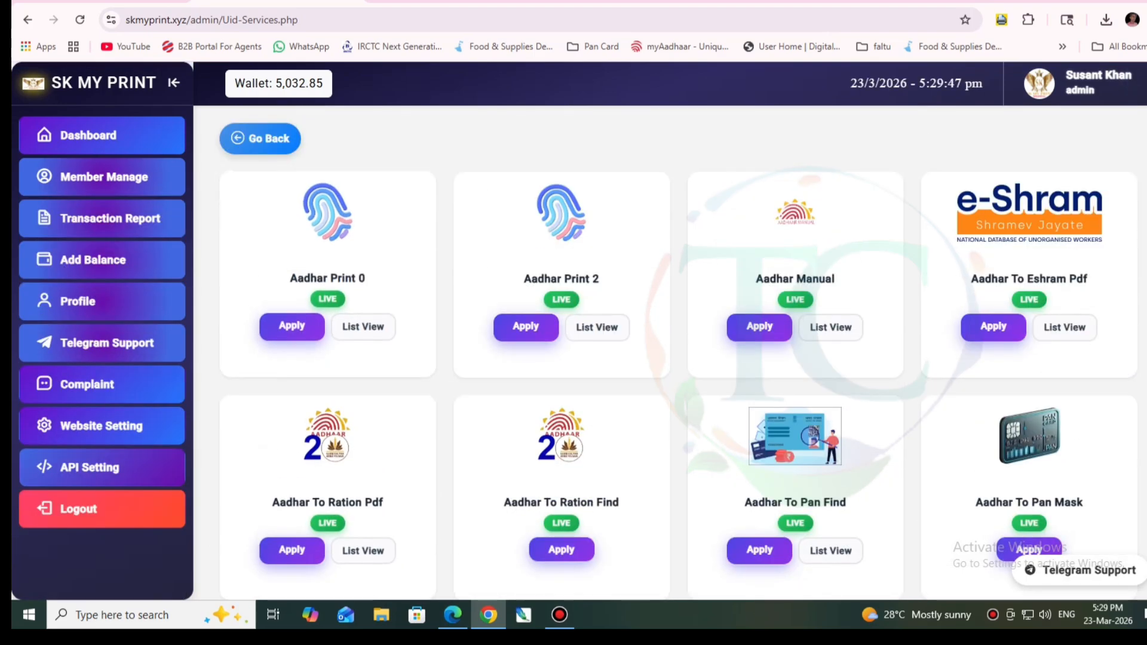
{"action": "left_click", "coordinate": [263, 139]}
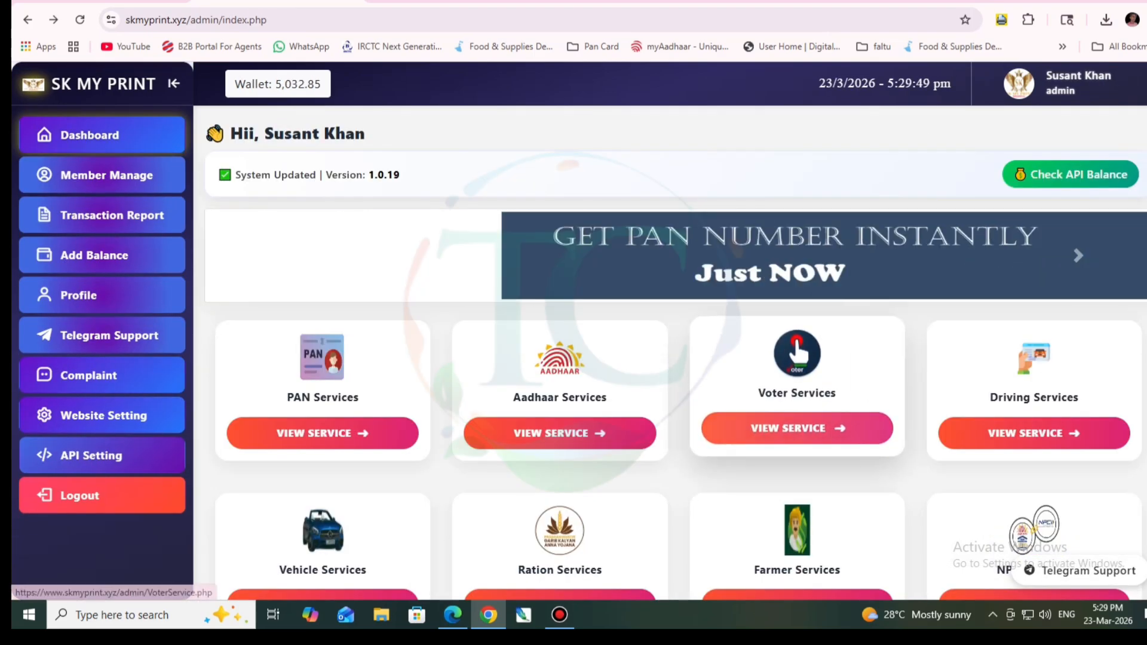
View the Voter Services page and return to the dashboard to open Driving Services.
{"action": "left_click", "coordinate": [797, 430]}
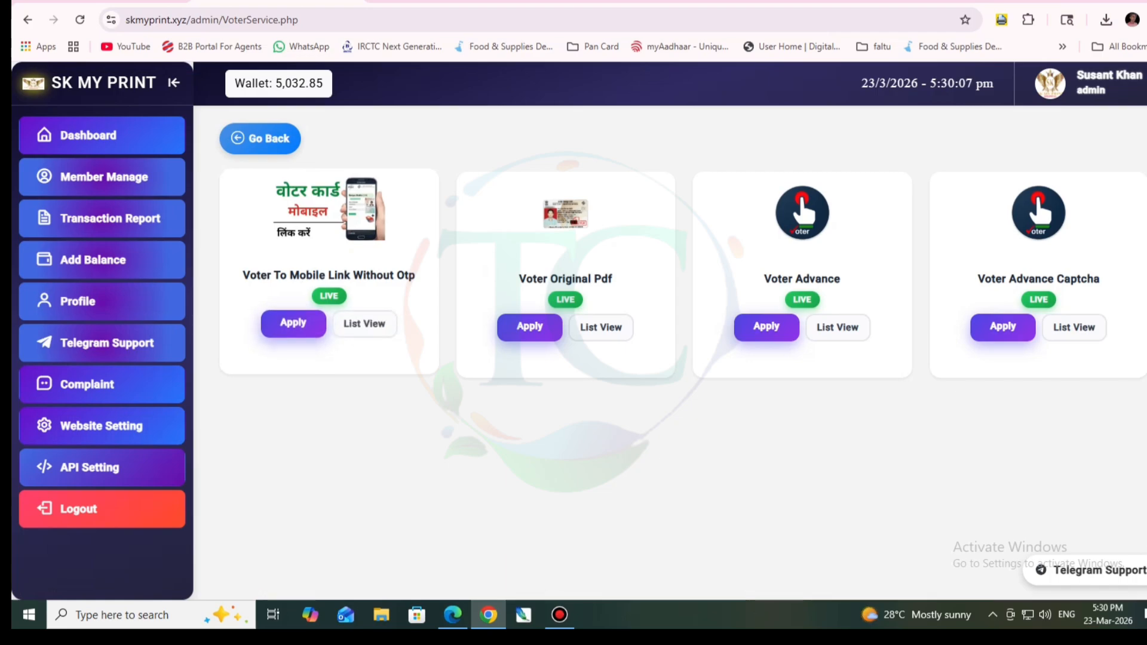
{"action": "left_click", "coordinate": [260, 138]}
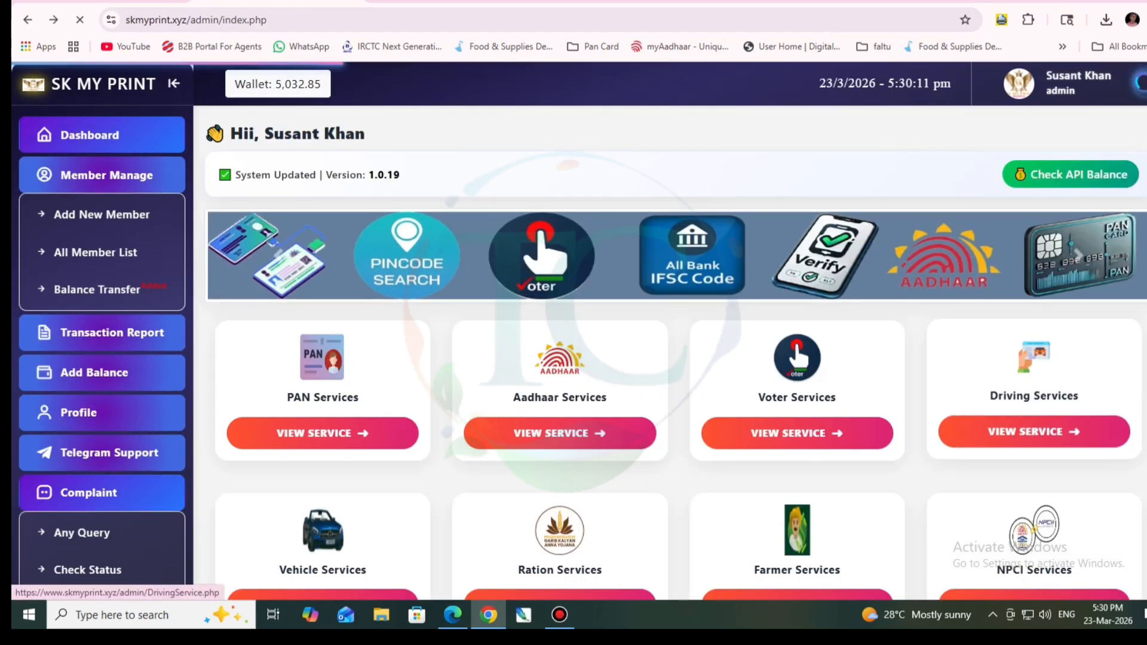
{"action": "scroll", "coordinate": [1034, 358], "scroll_direction": "down", "scroll_amount": 2}
{"action": "left_click", "coordinate": [1034, 283]}
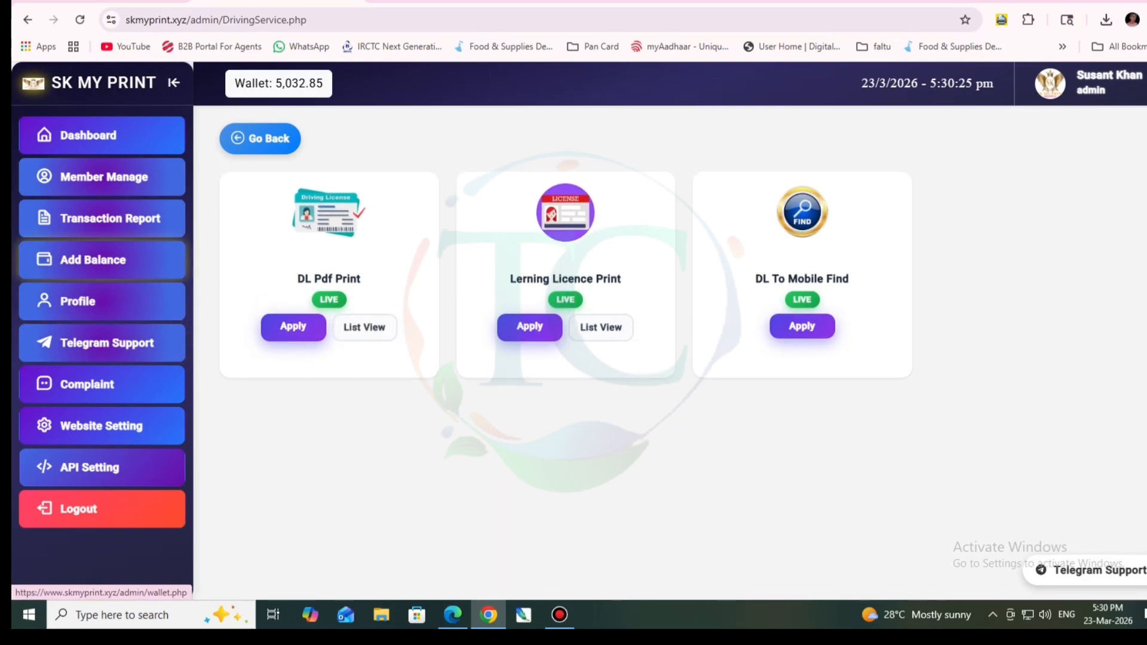
View the wallet page for adding balance, then open the admin profile page.
{"action": "left_click", "coordinate": [93, 260]}
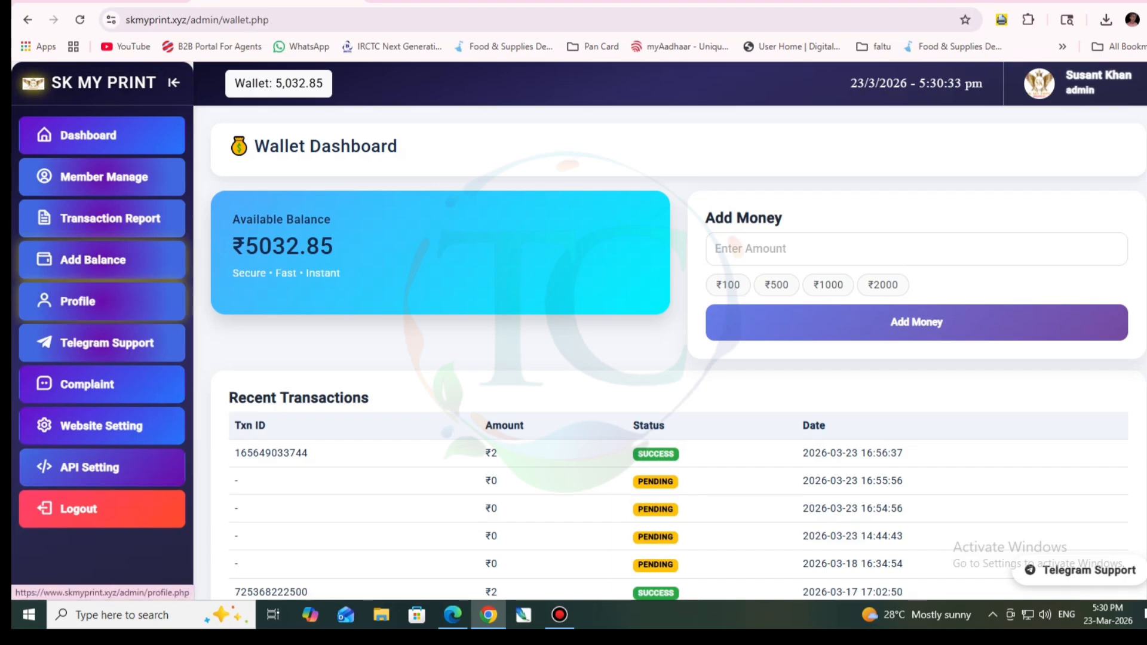
{"action": "left_click", "coordinate": [90, 301]}
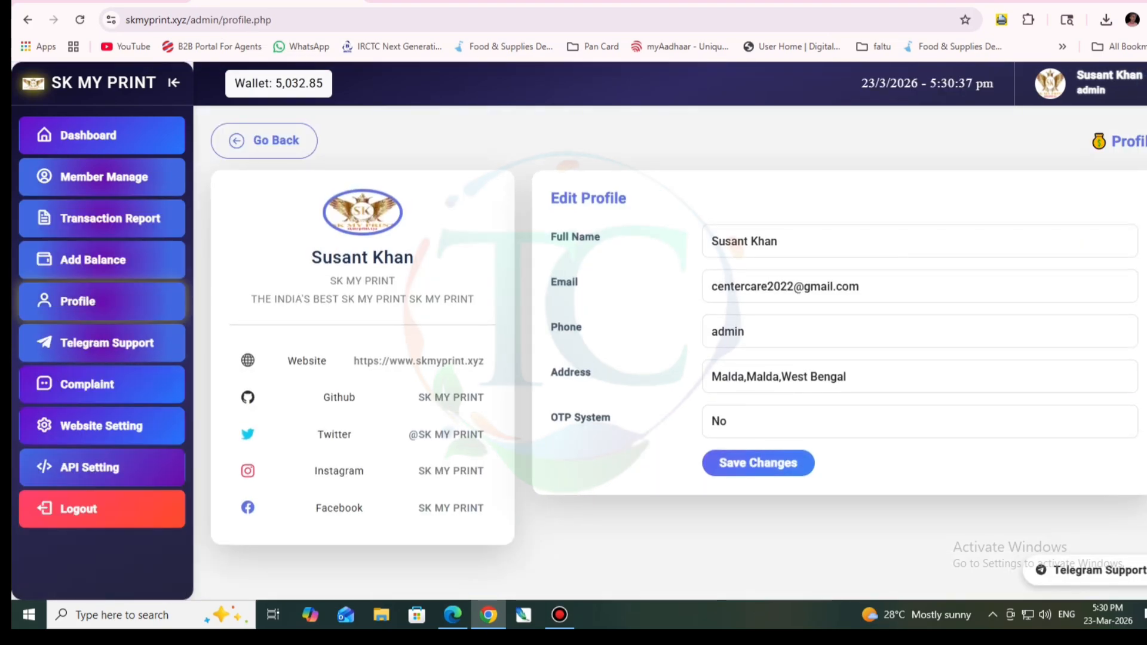
Check the Telegram Support link, close the page it opens and return to the dashboard.
{"action": "left_click", "coordinate": [102, 343]}
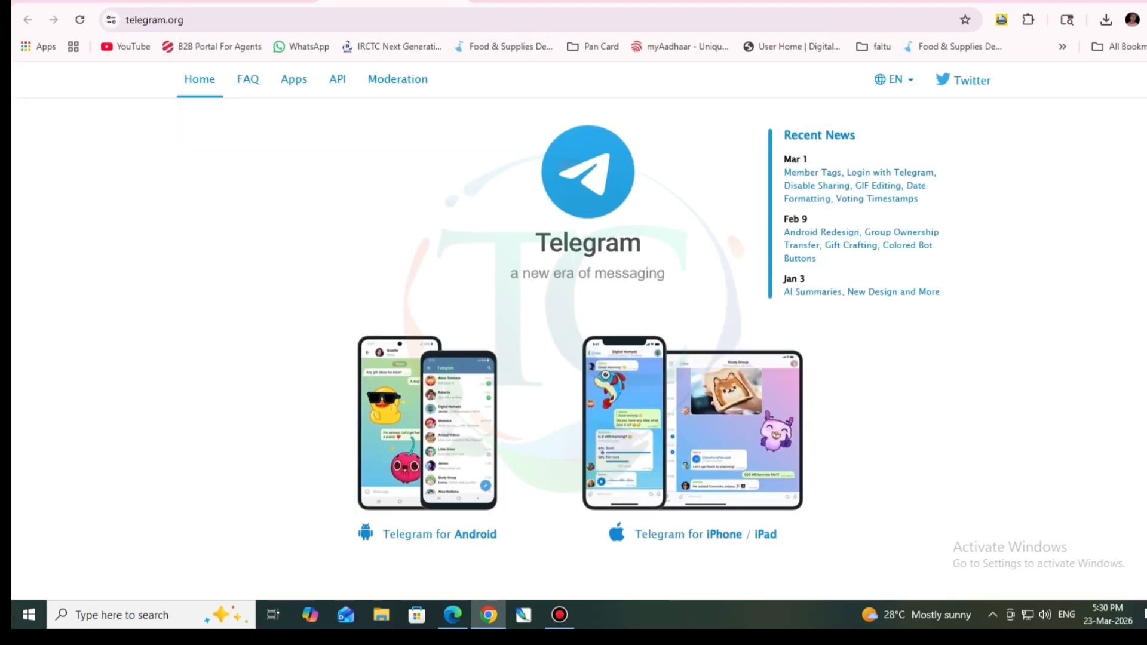
{"action": "key", "text": "ctrl+w"}
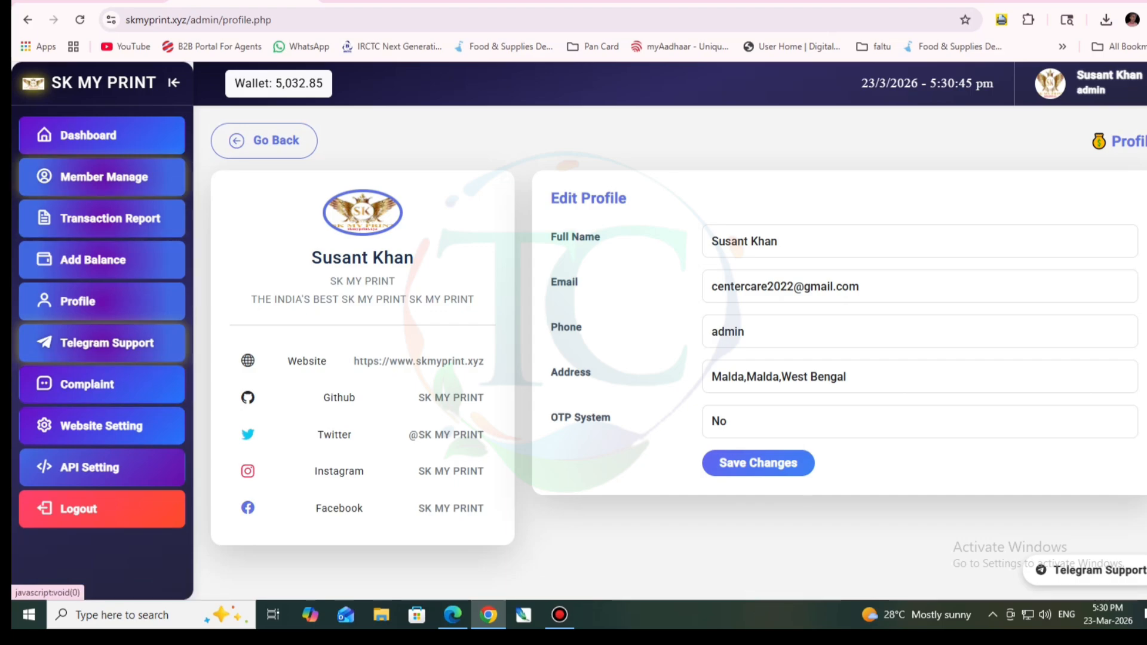
{"action": "left_click", "coordinate": [88, 135]}
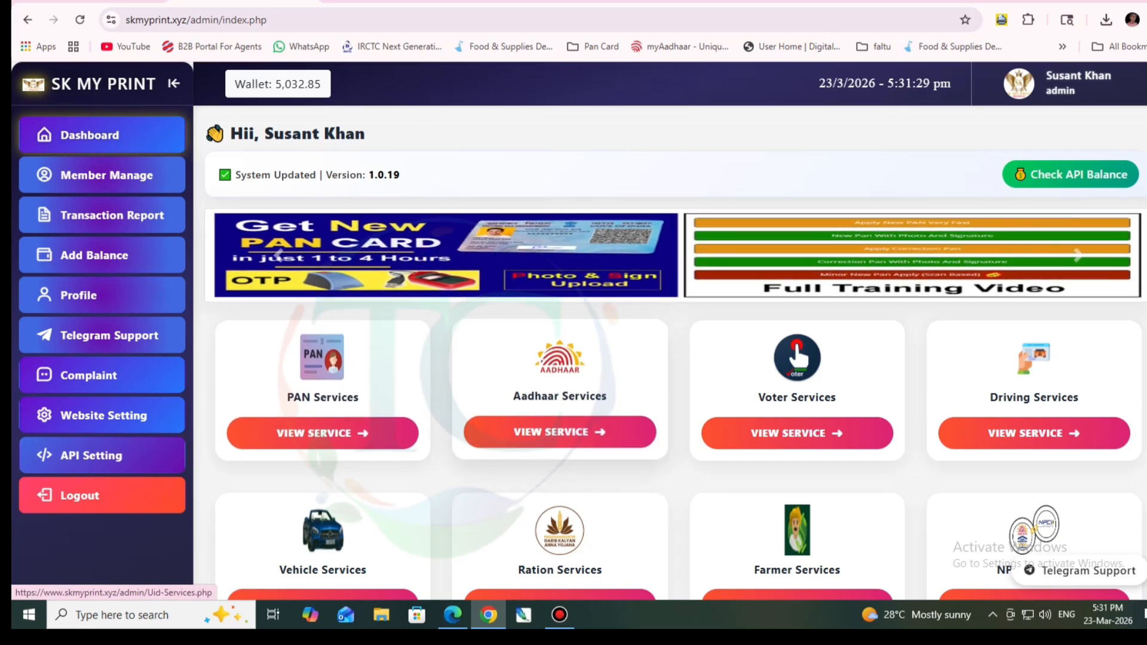
{"action": "scroll", "coordinate": [560, 284], "scroll_direction": "down", "scroll_amount": 2}
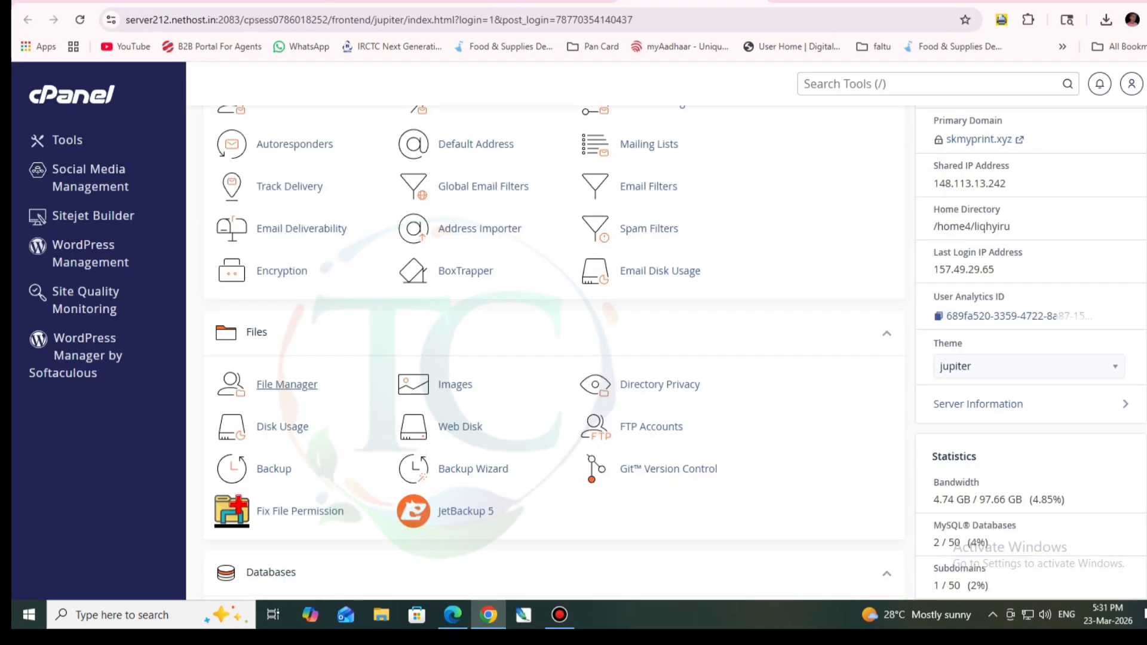
Switch to cPanel and open the admin folder of best.skmyprint.xyz in File Manager.
{"action": "scroll", "coordinate": [573, 359], "scroll_direction": "up", "scroll_amount": 3}
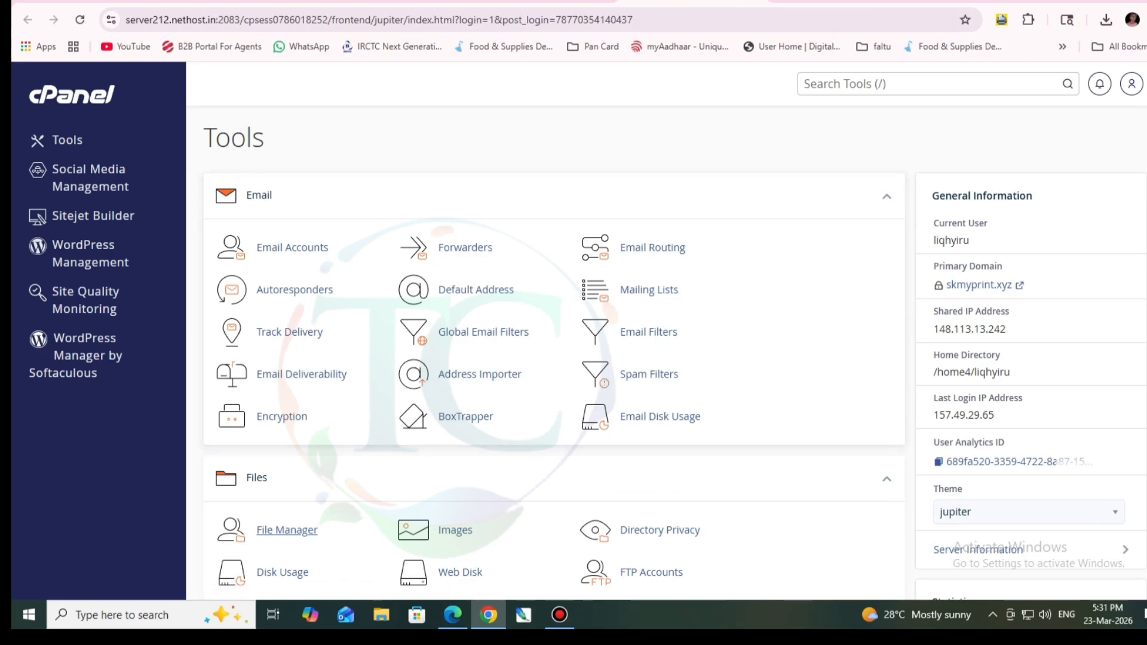
{"action": "left_click", "coordinate": [289, 530]}
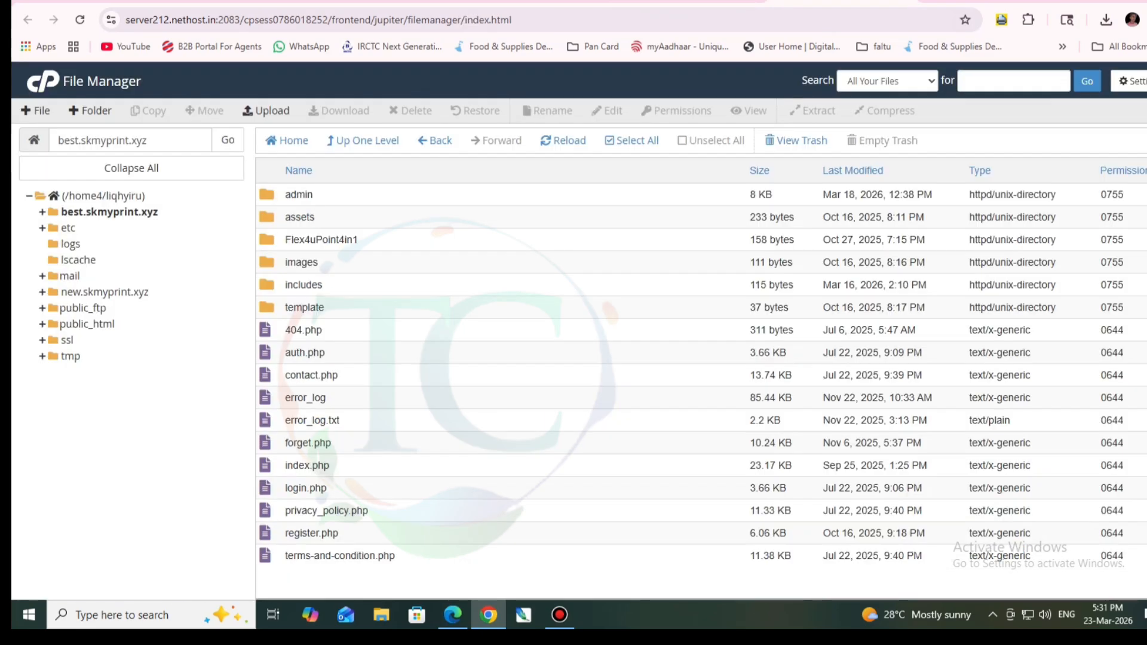
{"action": "double_click", "coordinate": [298, 194]}
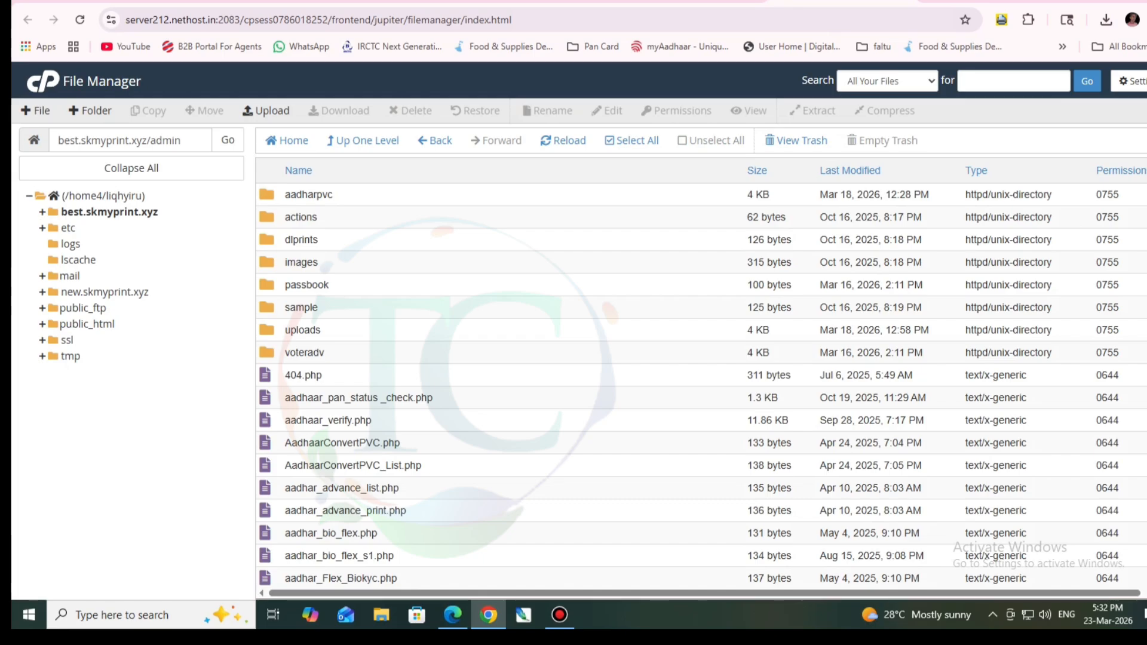
Look through the PHP files and folders in the best.skmyprint.xyz admin directory.
{"action": "scroll", "coordinate": [702, 385], "scroll_direction": "down", "scroll_amount": 20}
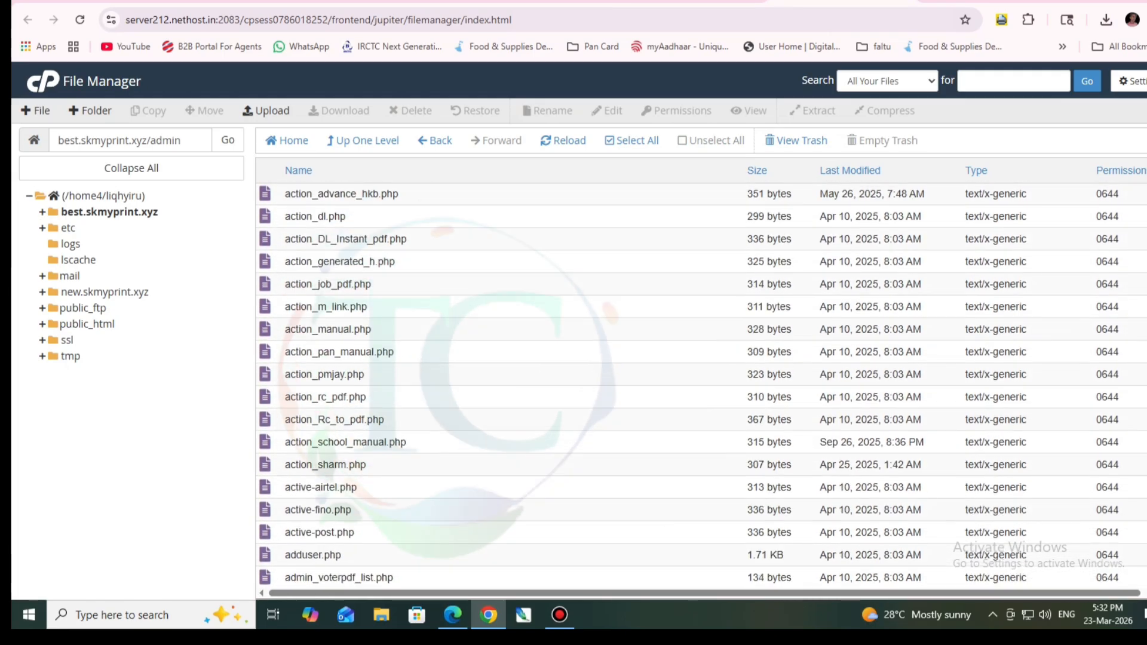
{"action": "scroll", "coordinate": [701, 386], "scroll_direction": "down", "scroll_amount": 20}
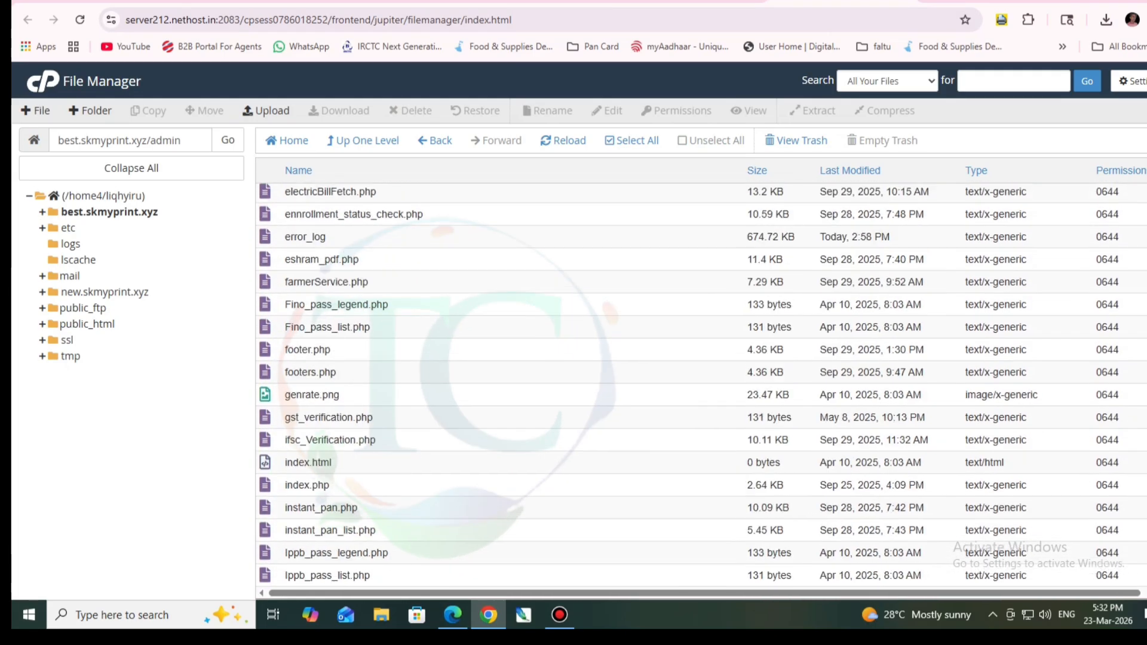
{"action": "scroll", "coordinate": [701, 385], "scroll_direction": "down", "scroll_amount": 5}
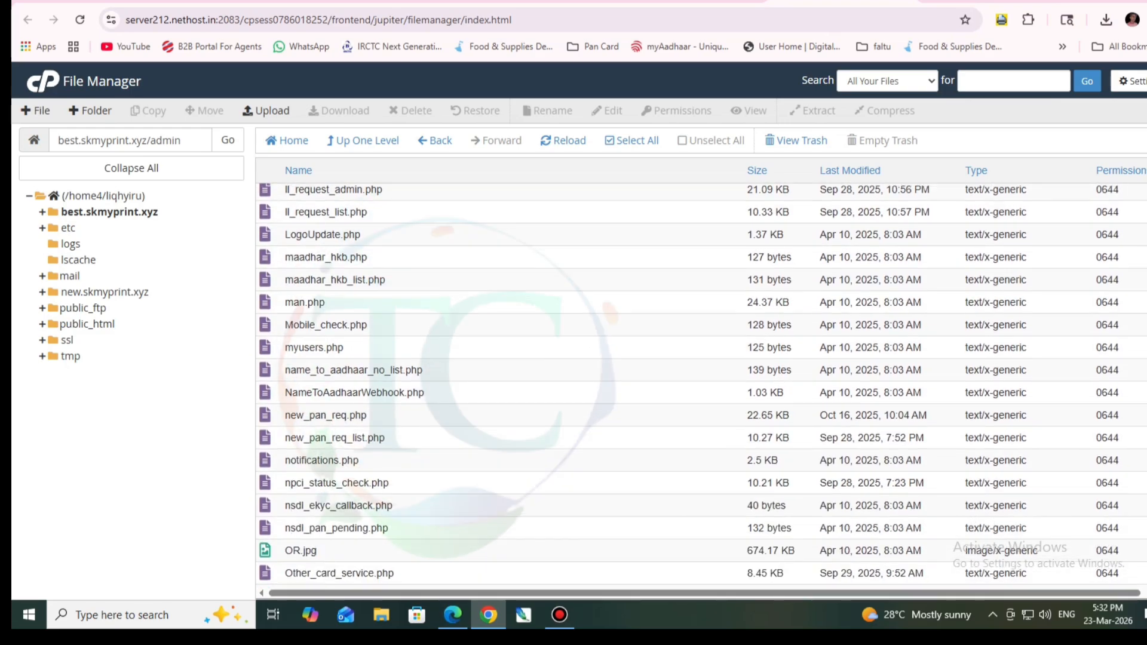
{"action": "scroll", "coordinate": [701, 385], "scroll_direction": "down", "scroll_amount": 2}
{"action": "scroll", "coordinate": [702, 385], "scroll_direction": "up", "scroll_amount": 2}
{"action": "scroll", "coordinate": [699, 383], "scroll_direction": "down", "scroll_amount": 10}
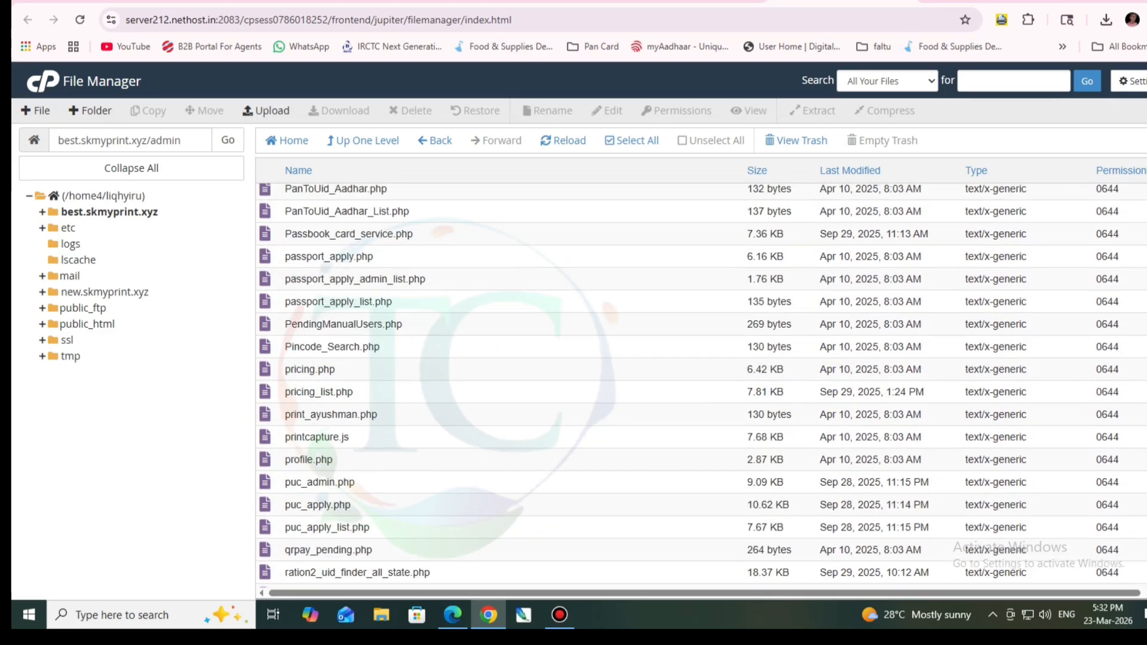
{"action": "scroll", "coordinate": [699, 383], "scroll_direction": "down", "scroll_amount": 15}
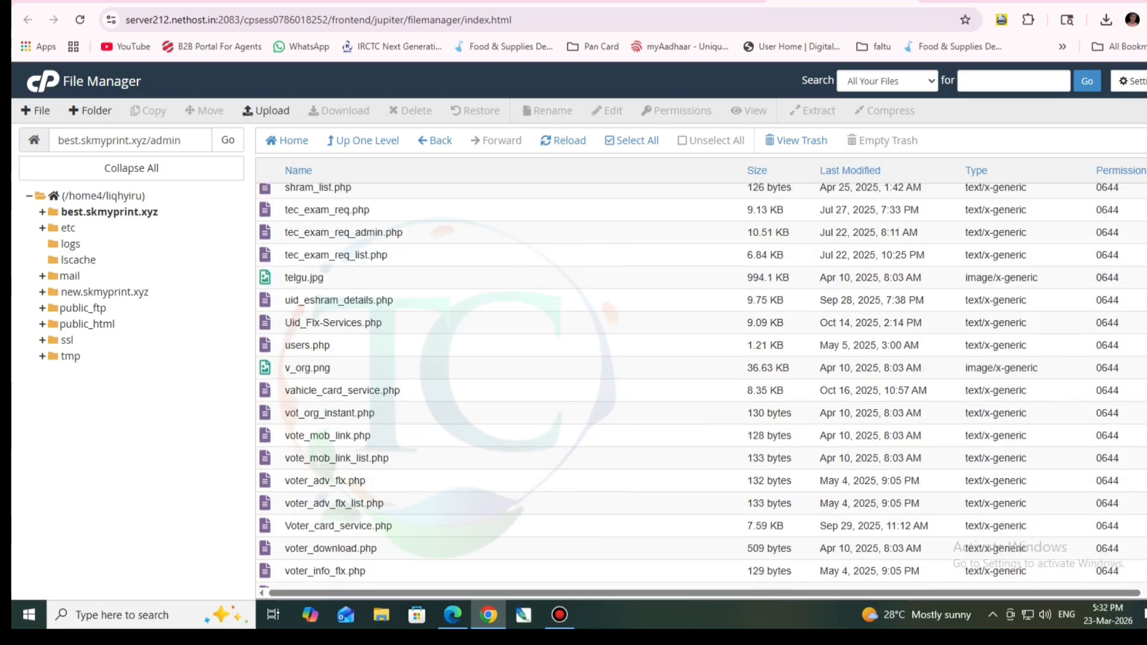
{"action": "scroll", "coordinate": [699, 383], "scroll_direction": "down", "scroll_amount": 2}
{"action": "scroll", "coordinate": [699, 382], "scroll_direction": "up", "scroll_amount": 15}
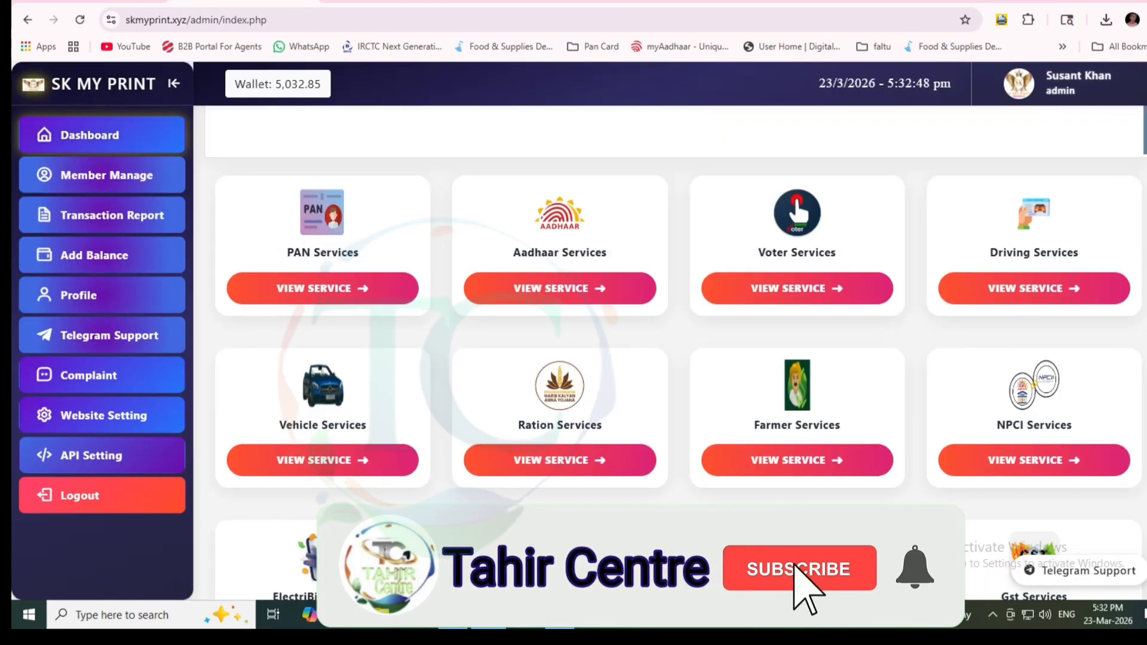
Switch back to the SK MY PRINT dashboard and open Other Services.
{"action": "scroll", "coordinate": [560, 179], "scroll_direction": "down", "scroll_amount": 3}
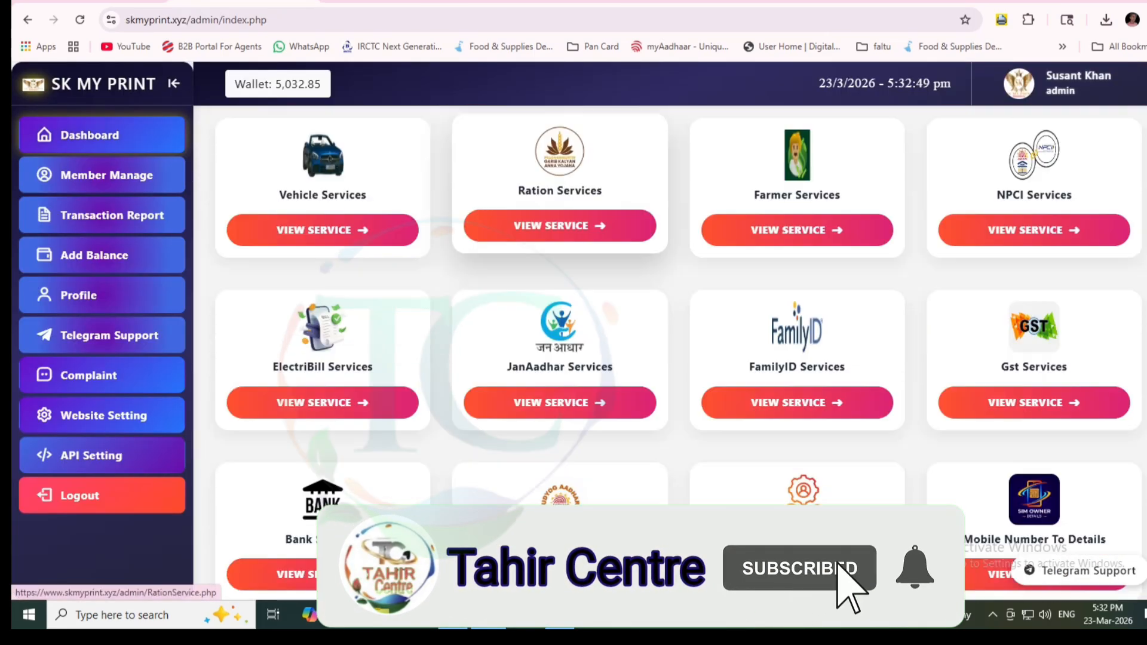
{"action": "scroll", "coordinate": [796, 382], "scroll_direction": "down", "scroll_amount": 3}
{"action": "left_click", "coordinate": [796, 362]}
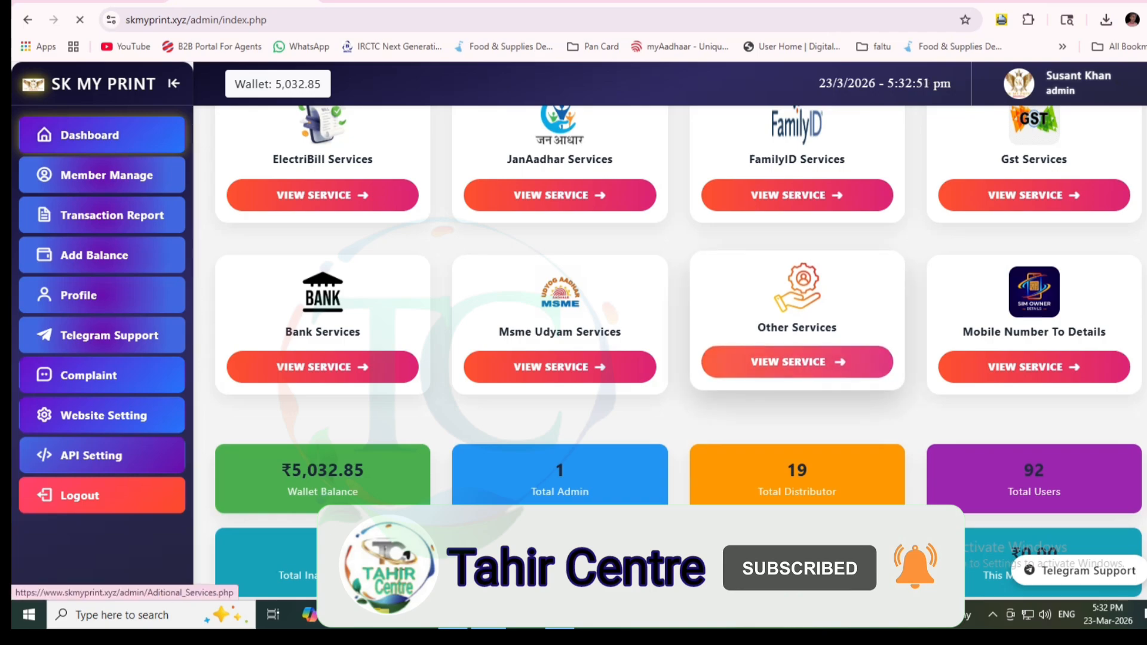